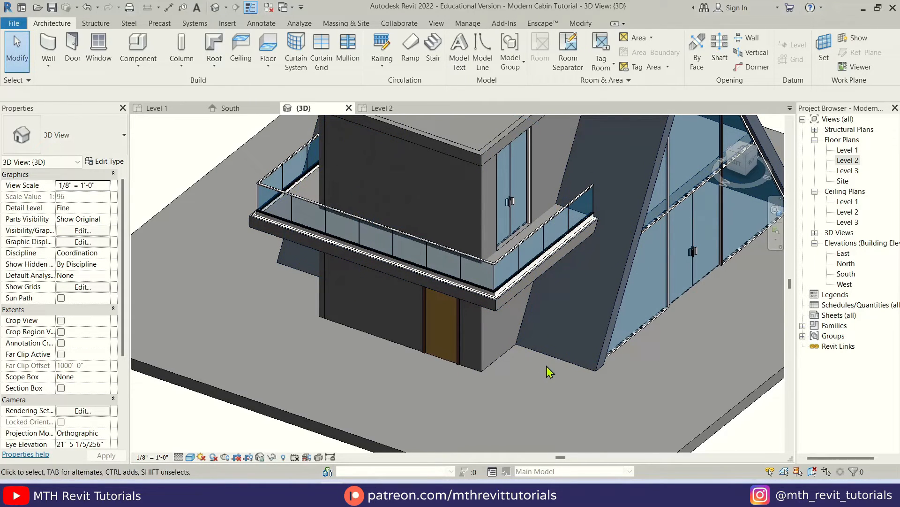
Step: Switch to the Level 1 floor plan and show the Structure ribbon tools
{"action": "double_click", "coordinate": [848, 150]}
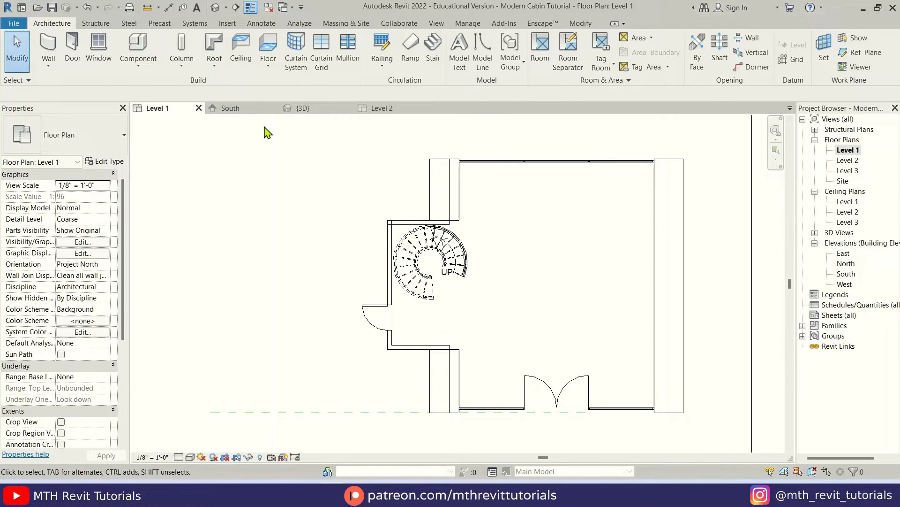
{"action": "left_click", "coordinate": [98, 24]}
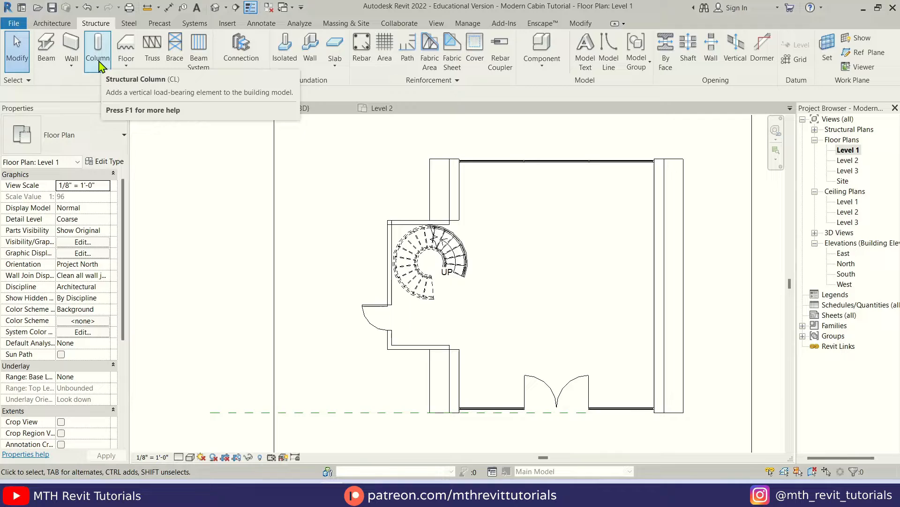
Step: Start a structural column in Slanted Column mode and review available column types
{"action": "left_click", "coordinate": [98, 63]}
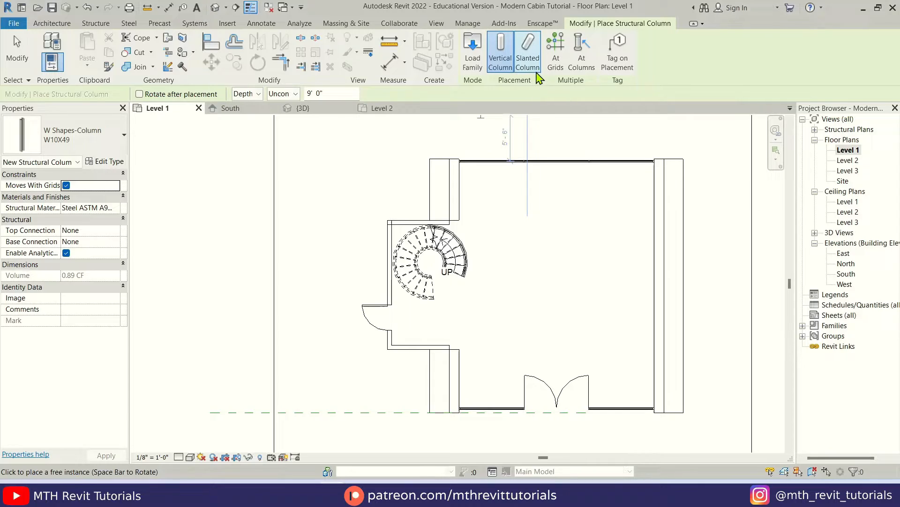
{"action": "left_click", "coordinate": [528, 56]}
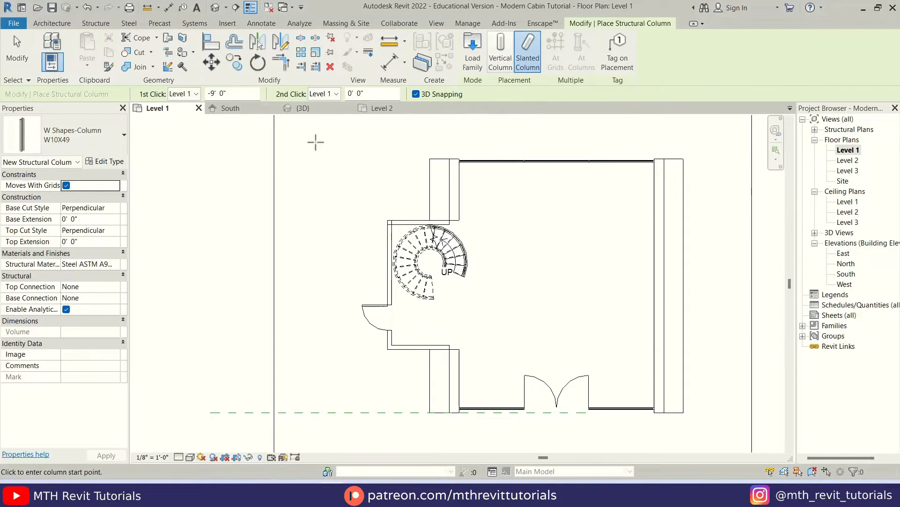
{"action": "left_click", "coordinate": [91, 145]}
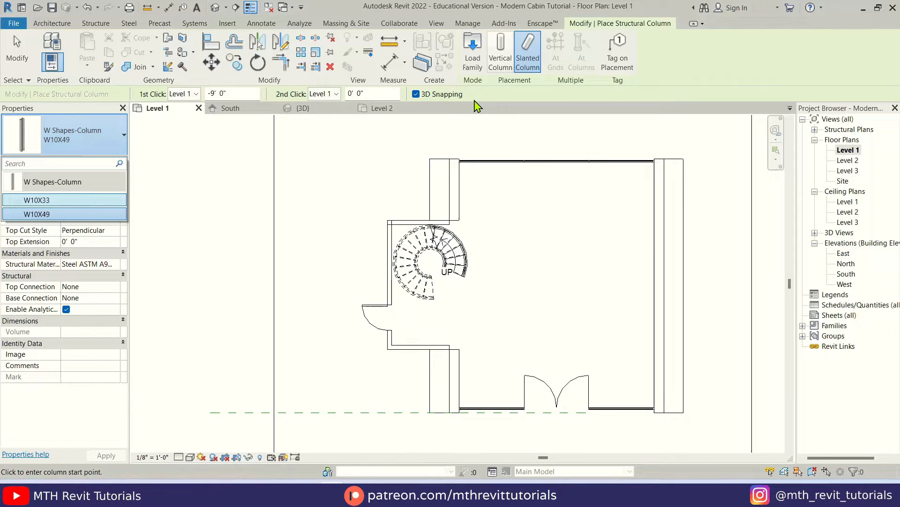
Step: Load Concrete-Round-Column.rfa from English-Imperial > Structural Columns > Concrete
{"action": "left_click", "coordinate": [473, 58]}
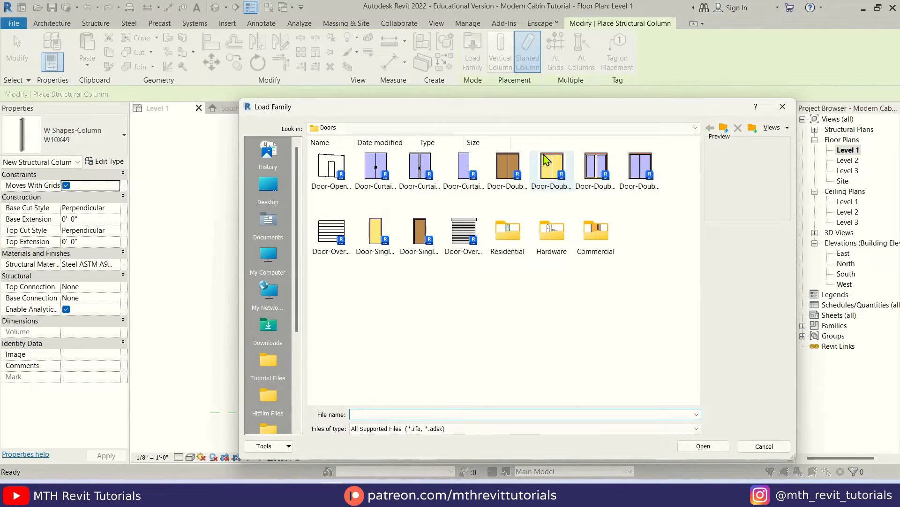
{"action": "left_click", "coordinate": [727, 131]}
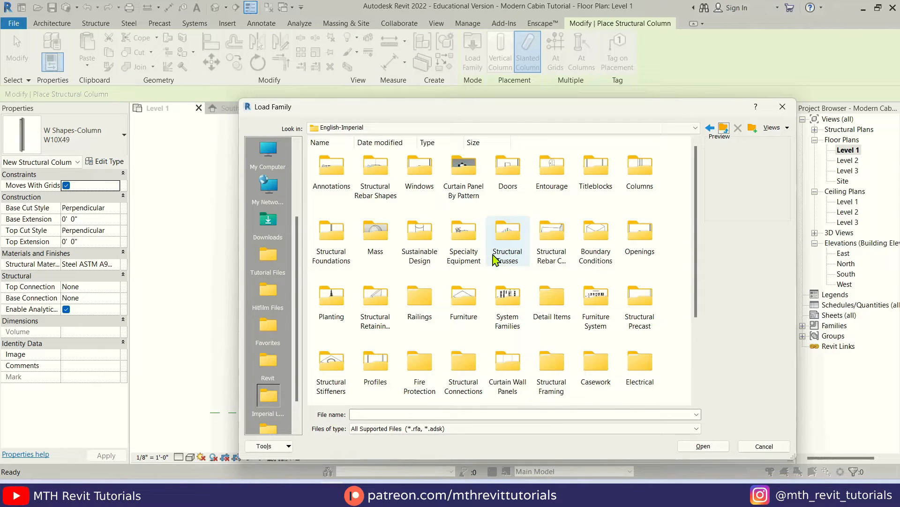
{"action": "scroll", "coordinate": [513, 268], "scroll_direction": "down", "scroll_amount": 3}
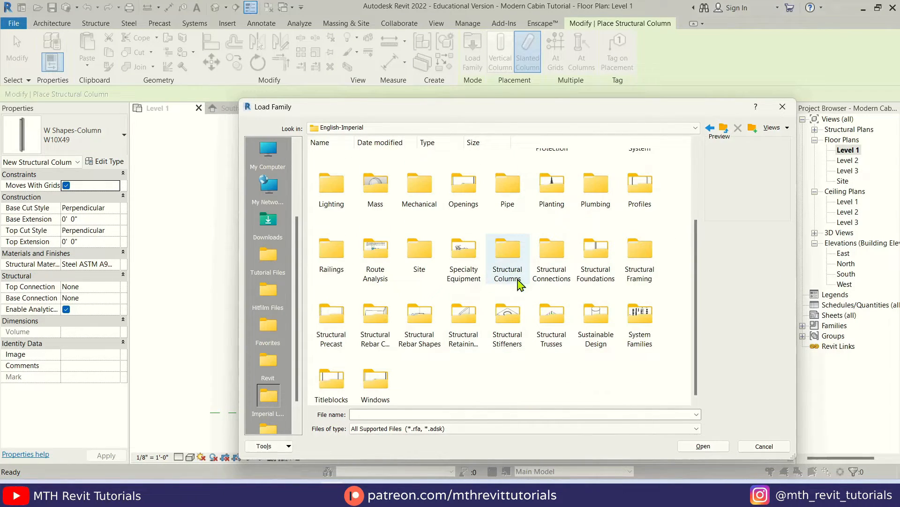
{"action": "mouse_move", "coordinate": [508, 261]}
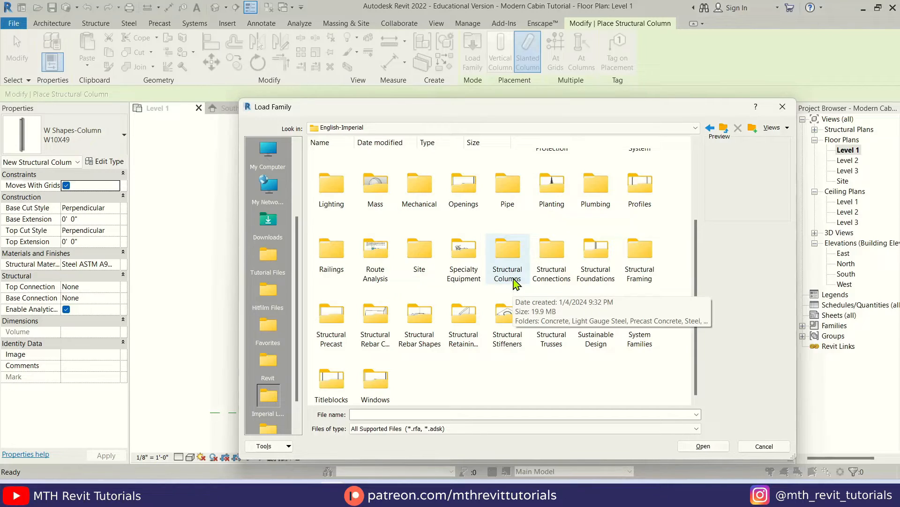
{"action": "double_click", "coordinate": [514, 282]}
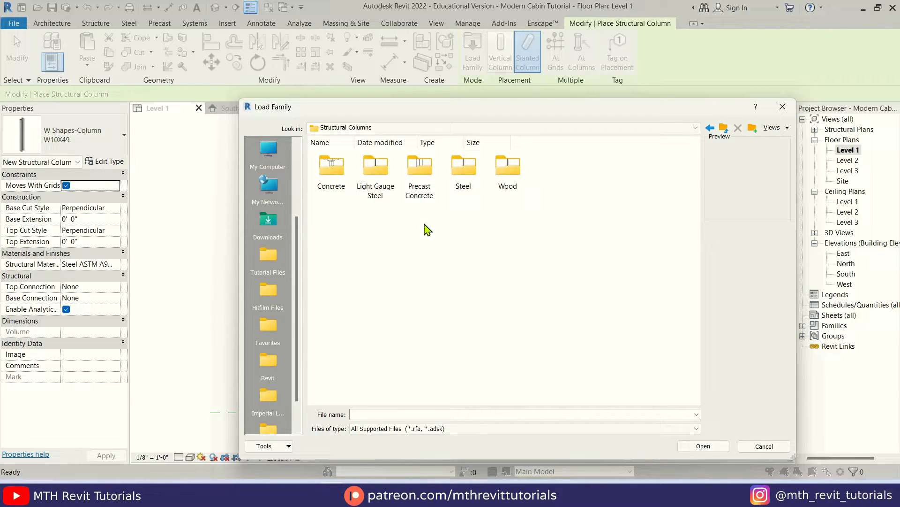
{"action": "double_click", "coordinate": [334, 184]}
{"action": "left_click", "coordinate": [476, 197]}
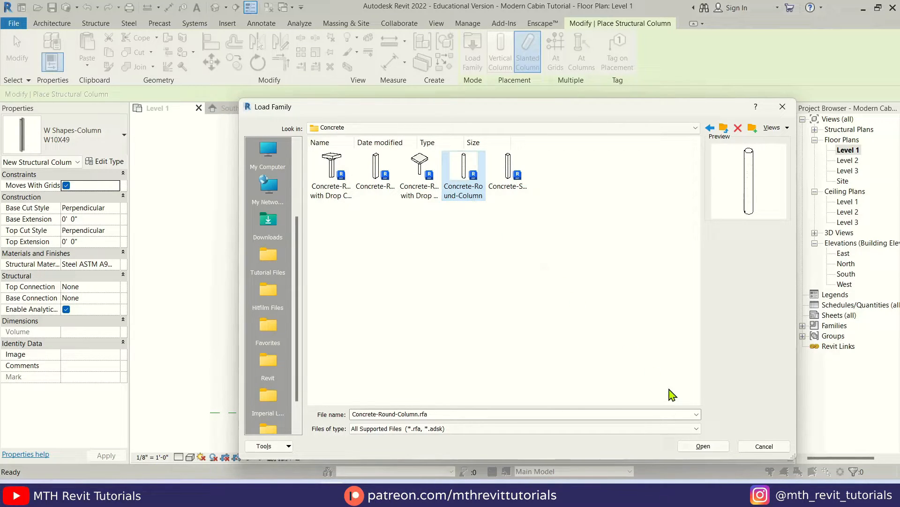
Step: Set the slanted column's 1st Click to Level 1 with 0 offset, dismissing the elevation error
{"action": "left_click", "coordinate": [704, 447]}
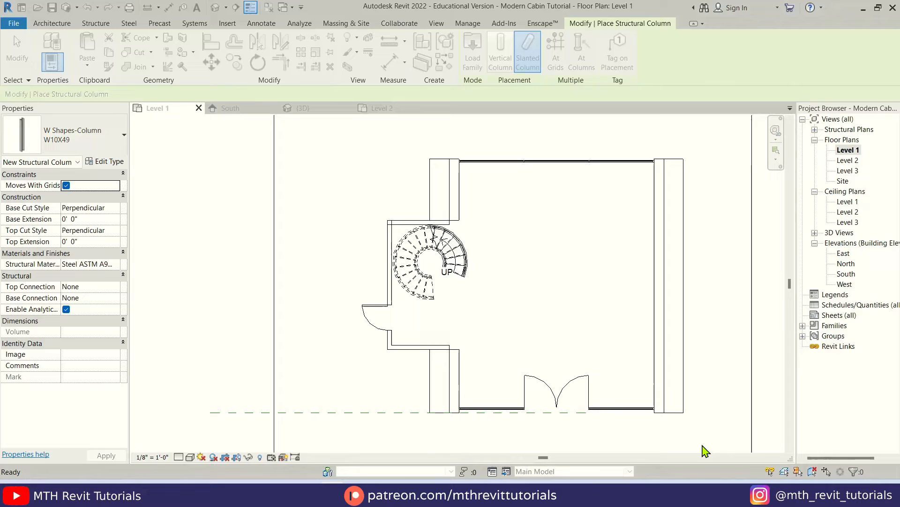
{"action": "scroll", "coordinate": [220, 130], "scroll_direction": "up", "scroll_amount": 2}
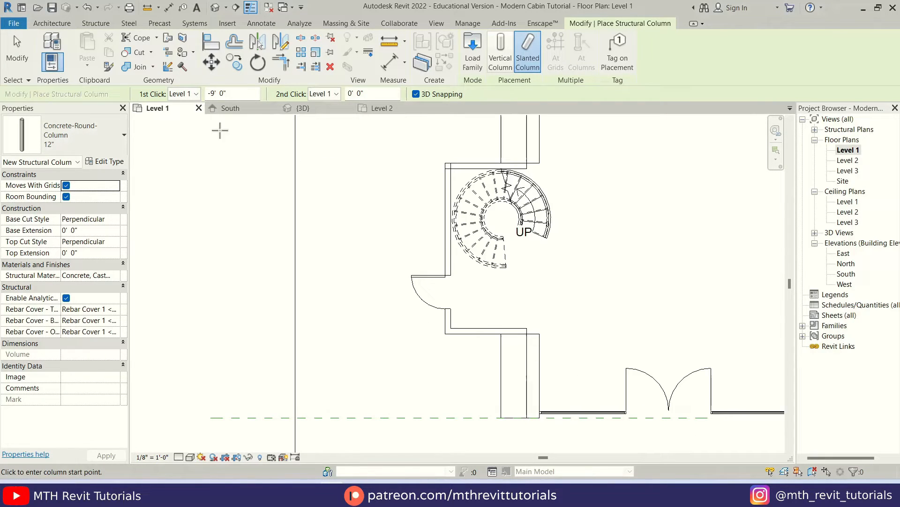
{"action": "left_click", "coordinate": [181, 96]}
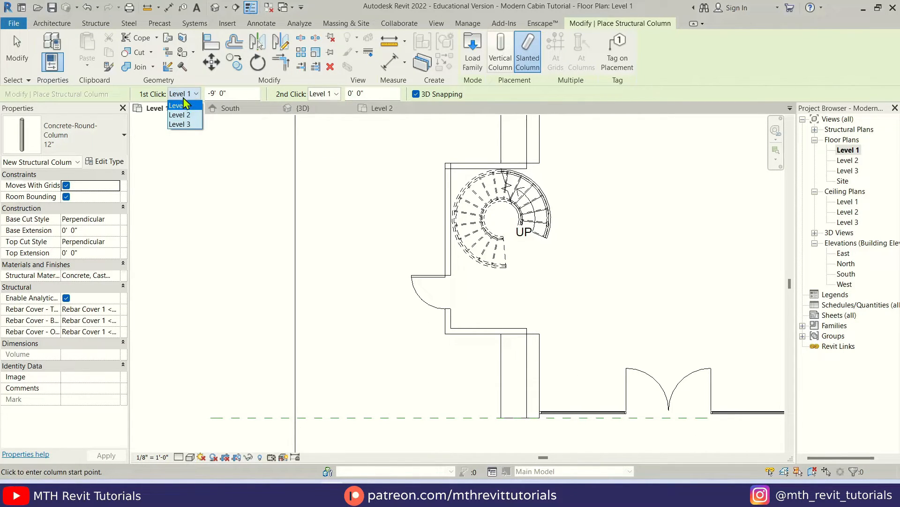
{"action": "left_click", "coordinate": [192, 105]}
{"action": "type", "text": "0"}
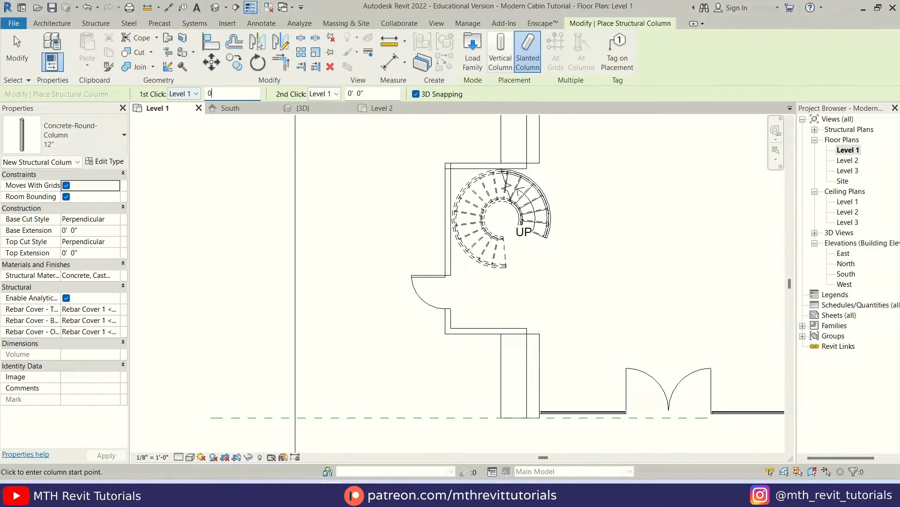
{"action": "key", "text": "Return"}
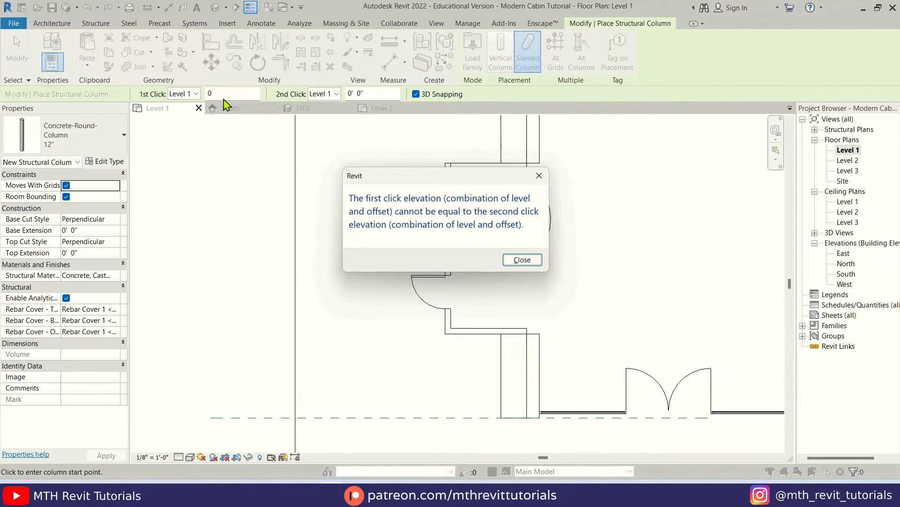
{"action": "left_click", "coordinate": [521, 259]}
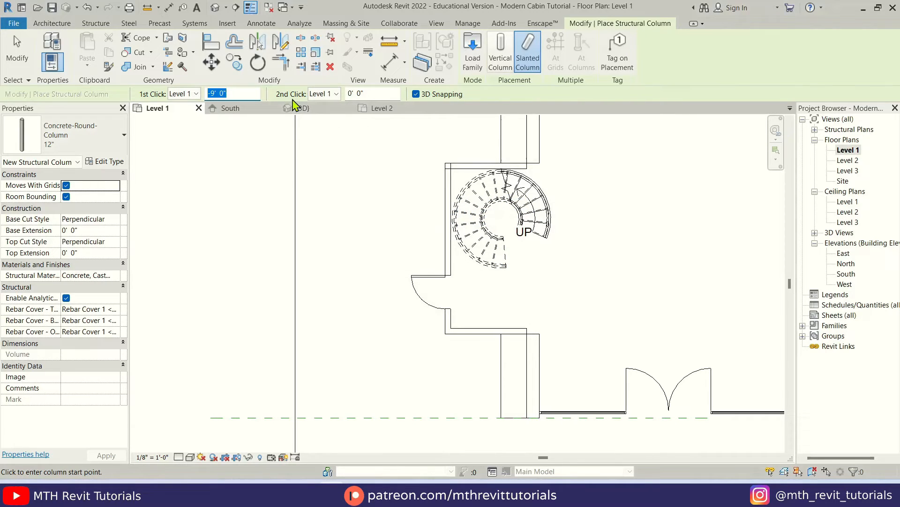
Step: Set the 2nd Click to Level 2 and reset the start offset to 0
{"action": "left_click", "coordinate": [332, 93]}
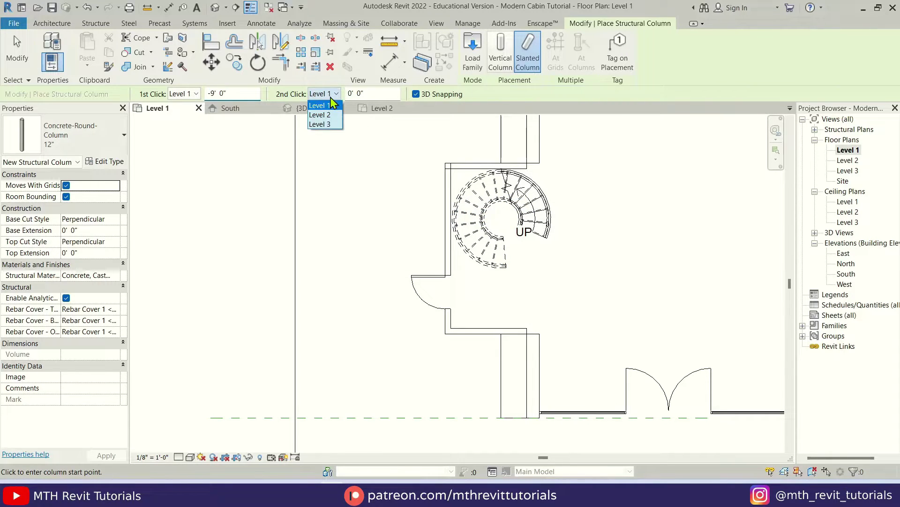
{"action": "left_click", "coordinate": [320, 115]}
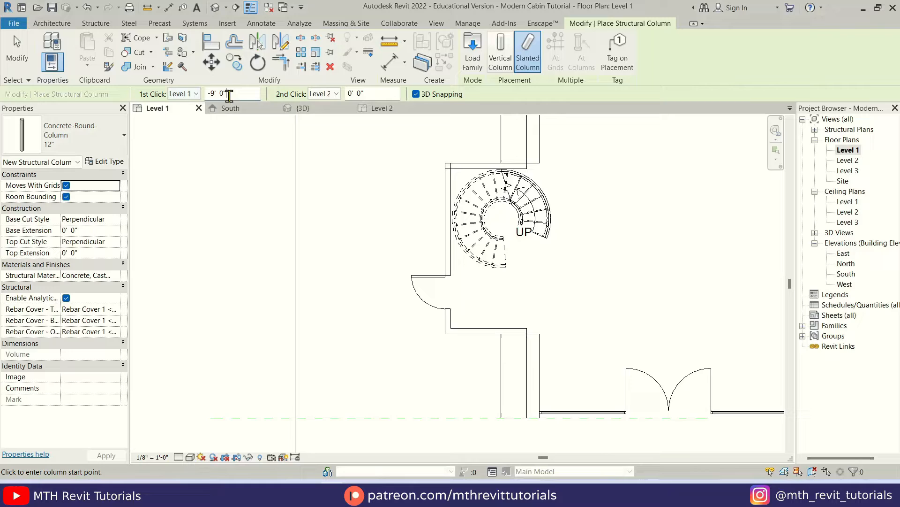
{"action": "double_click", "coordinate": [229, 94]}
{"action": "key", "text": "BackSpace"}
{"action": "key", "text": "Return"}
Step: Place a slanted round concrete column horizontally below the entry door
{"action": "middle_click_drag", "start_coordinate": [492, 345], "coordinate": [509, 329]}
{"action": "left_click", "coordinate": [511, 335]}
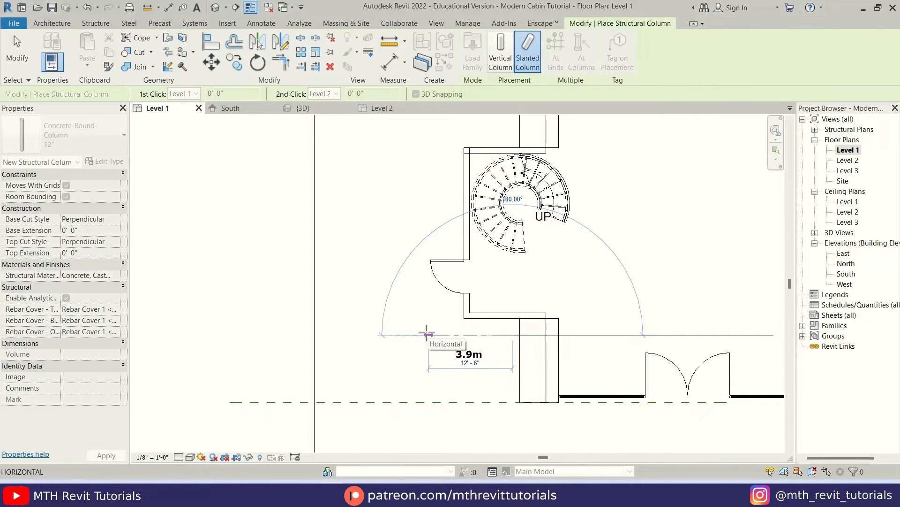
{"action": "left_click", "coordinate": [427, 335]}
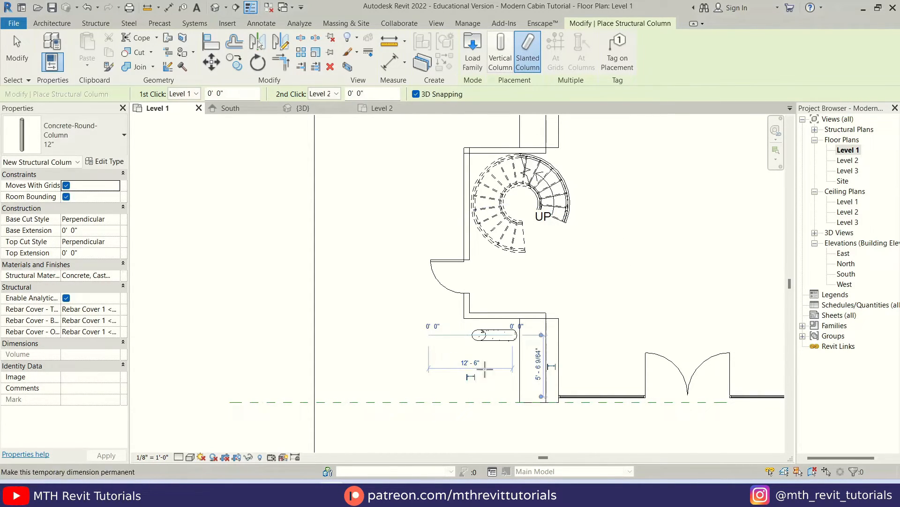
{"action": "scroll", "coordinate": [486, 356], "scroll_direction": "up", "scroll_amount": 2}
{"action": "key", "text": "Escape"}
{"action": "key", "text": "Escape"}
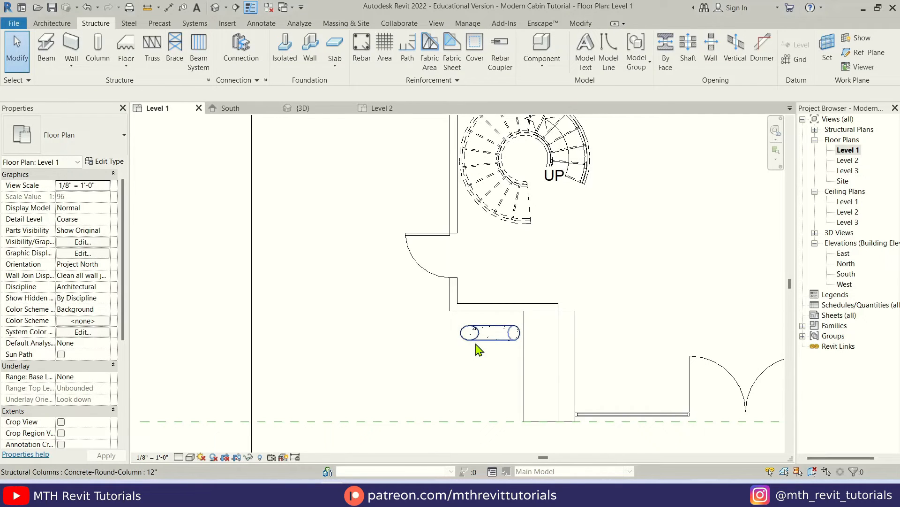
Step: Mirror the column (DM) across the wall midpoint to make a second one by the stair
{"action": "left_click", "coordinate": [483, 345]}
{"action": "key", "text": "d"}
{"action": "key", "text": "m"}
{"action": "scroll", "coordinate": [472, 344], "scroll_direction": "down", "scroll_amount": 2}
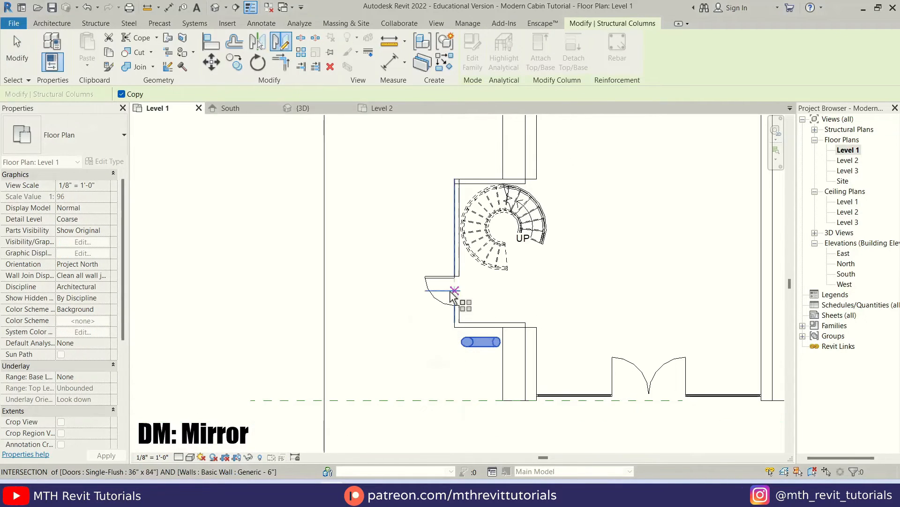
{"action": "left_click", "coordinate": [456, 255]}
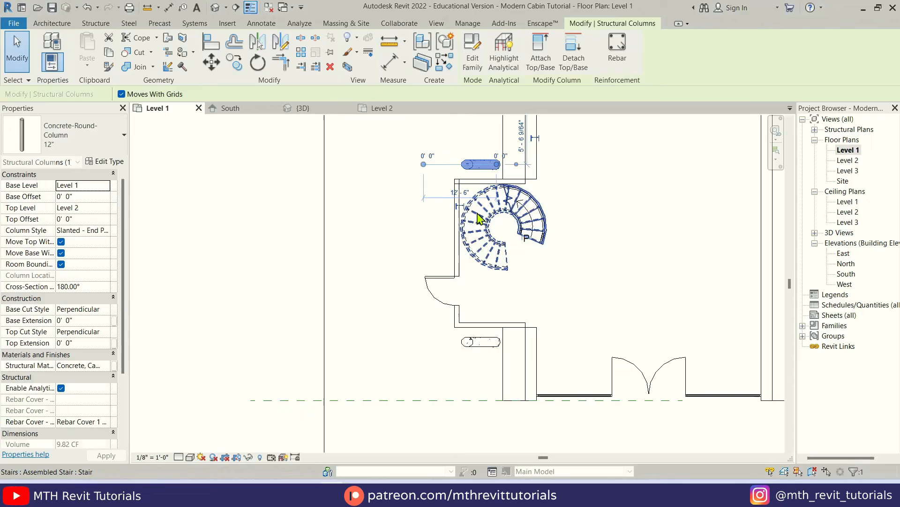
Step: In the 3D view, select both slanted balcony columns together
{"action": "left_click", "coordinate": [303, 108]}
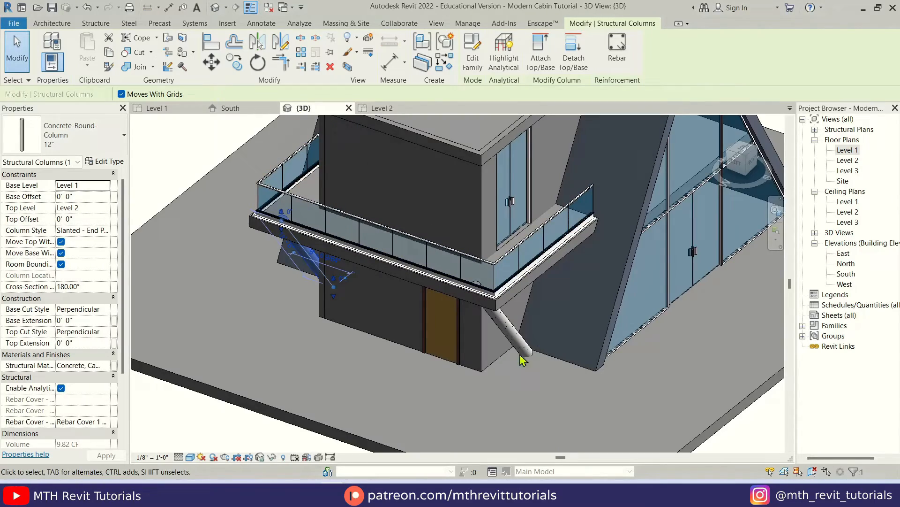
{"action": "mouse_move", "coordinate": [523, 358]}
{"action": "middle_mouse_down", "text": "shift"}
{"action": "mouse_move", "coordinate": [438, 328]}
{"action": "mouse_move", "coordinate": [424, 291]}
{"action": "mouse_move", "coordinate": [394, 281]}
{"action": "mouse_move", "coordinate": [372, 306]}
{"action": "mouse_move", "coordinate": [539, 345]}
{"action": "mouse_move", "coordinate": [638, 289]}
{"action": "mouse_move", "coordinate": [415, 227]}
{"action": "mouse_move", "coordinate": [382, 314]}
{"action": "mouse_move", "coordinate": [395, 369]}
{"action": "middle_mouse_up", "text": "shift"}
{"action": "scroll", "coordinate": [421, 350], "scroll_direction": "up", "scroll_amount": 2}
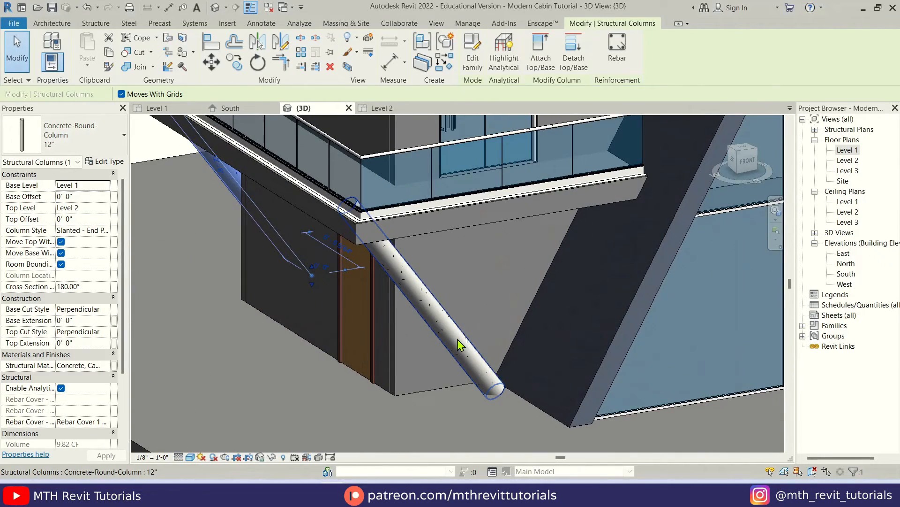
{"action": "scroll", "coordinate": [457, 339], "scroll_direction": "up", "scroll_amount": 3}
{"action": "middle_click_drag", "start_coordinate": [458, 339], "coordinate": [343, 368]}
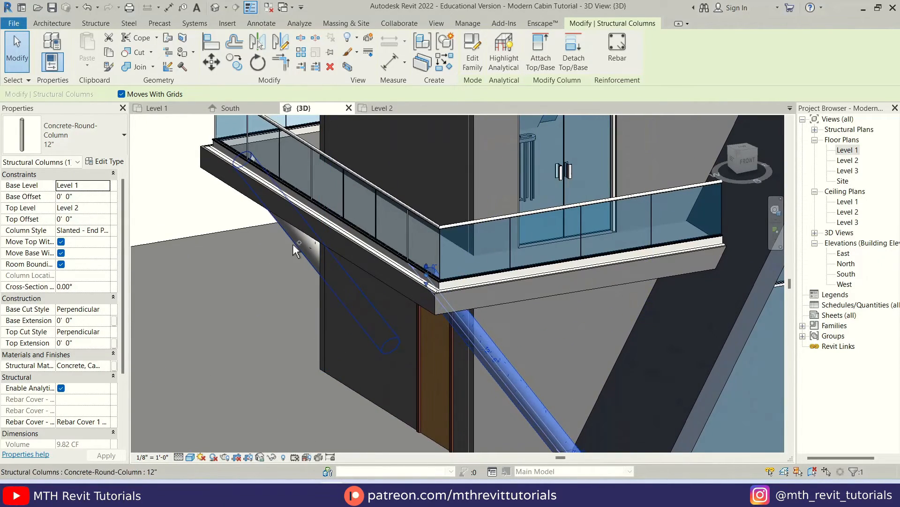
{"action": "left_click", "coordinate": [293, 244], "text": "ctrl"}
Step: Duplicate the 12" Concrete-Round-Column type as 6" with diameter b of 6" and apply it
{"action": "left_click", "coordinate": [105, 161]}
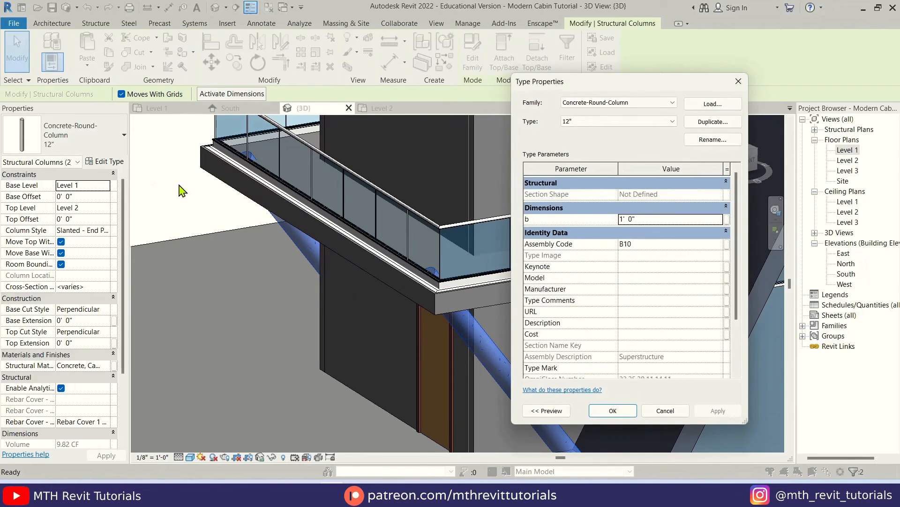
{"action": "left_click", "coordinate": [713, 122]}
{"action": "type", "text": "6\""}
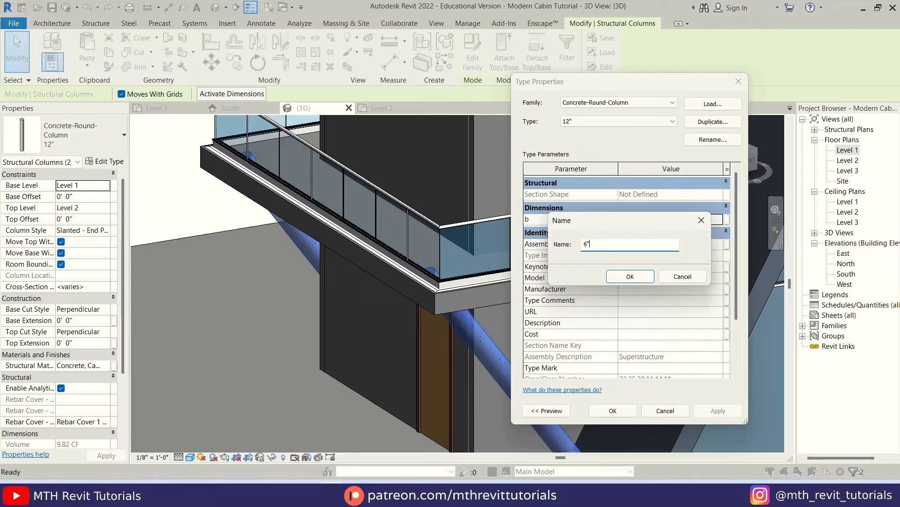
{"action": "left_click", "coordinate": [625, 278]}
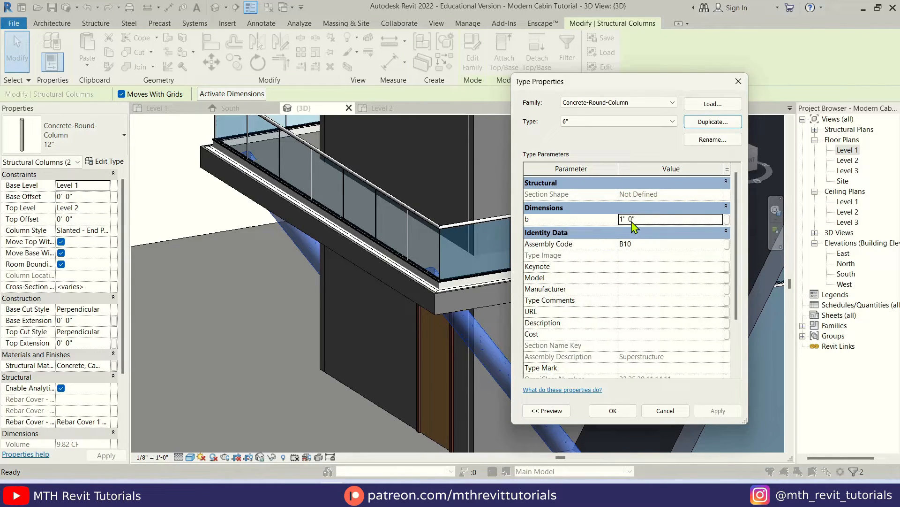
{"action": "key", "text": "Return"}
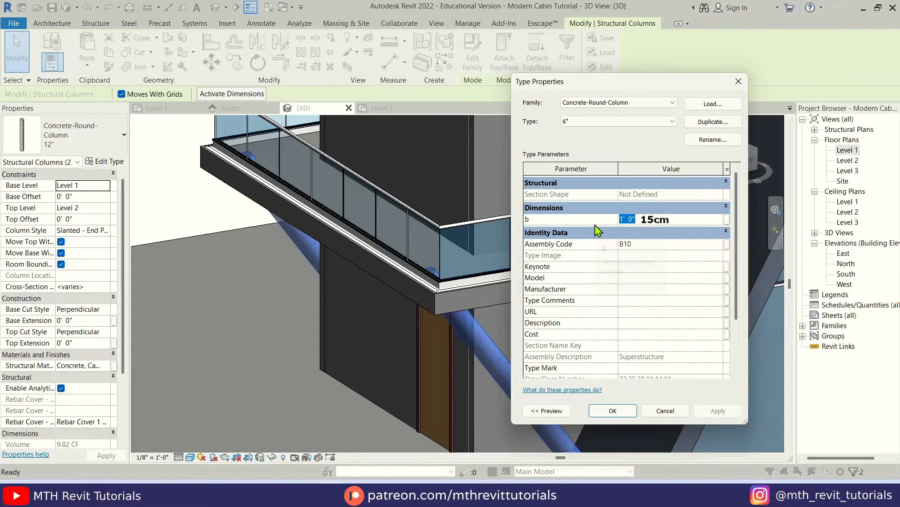
{"action": "type", "text": "6\""}
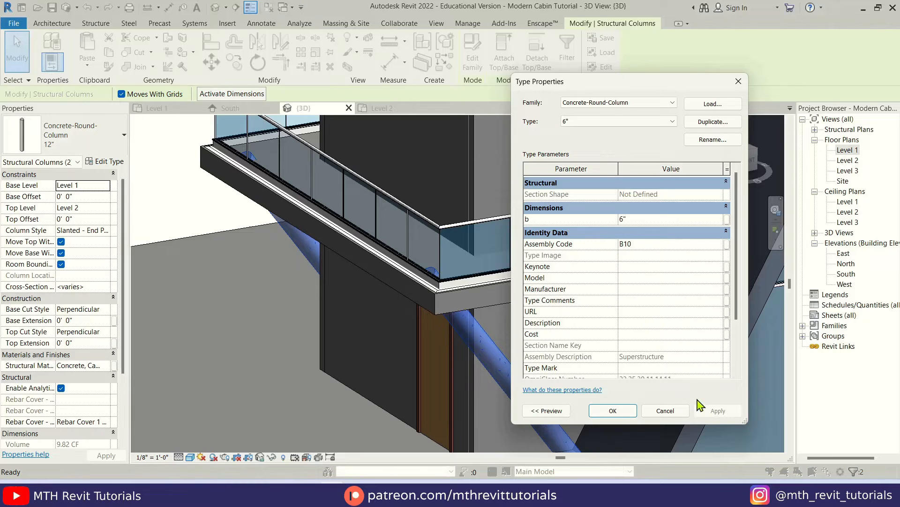
{"action": "left_click", "coordinate": [613, 411]}
{"action": "scroll", "coordinate": [488, 221], "scroll_direction": "down", "scroll_amount": 1}
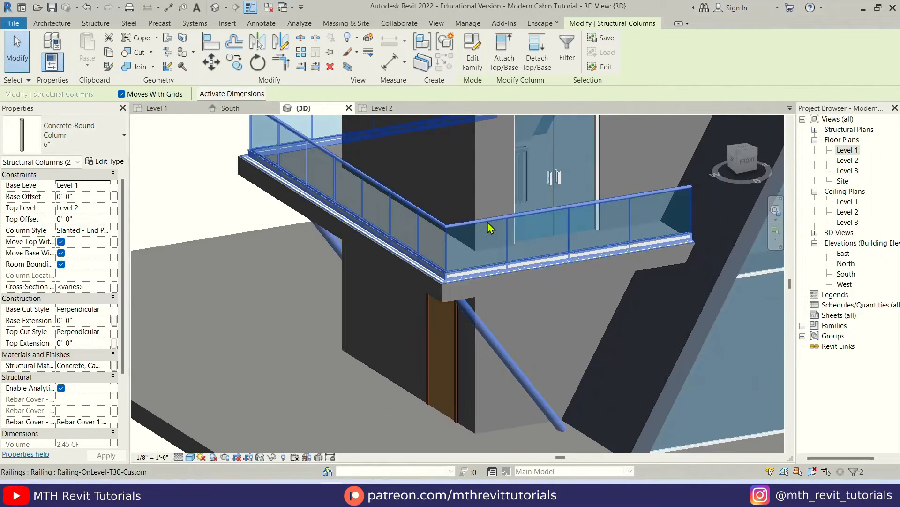
{"action": "scroll", "coordinate": [538, 348], "scroll_direction": "down", "scroll_amount": 2}
{"action": "scroll", "coordinate": [479, 338], "scroll_direction": "up", "scroll_amount": 3}
Step: Give both slanted columns a Top Offset of -1' 0" below Level 2
{"action": "key", "text": "Escape"}
{"action": "mouse_move", "coordinate": [480, 335]}
{"action": "middle_mouse_down", "text": "shift"}
{"action": "mouse_move", "coordinate": [463, 363]}
{"action": "mouse_move", "coordinate": [425, 352]}
{"action": "mouse_move", "coordinate": [437, 315]}
{"action": "middle_mouse_up", "text": "shift"}
{"action": "left_click", "coordinate": [424, 352]}
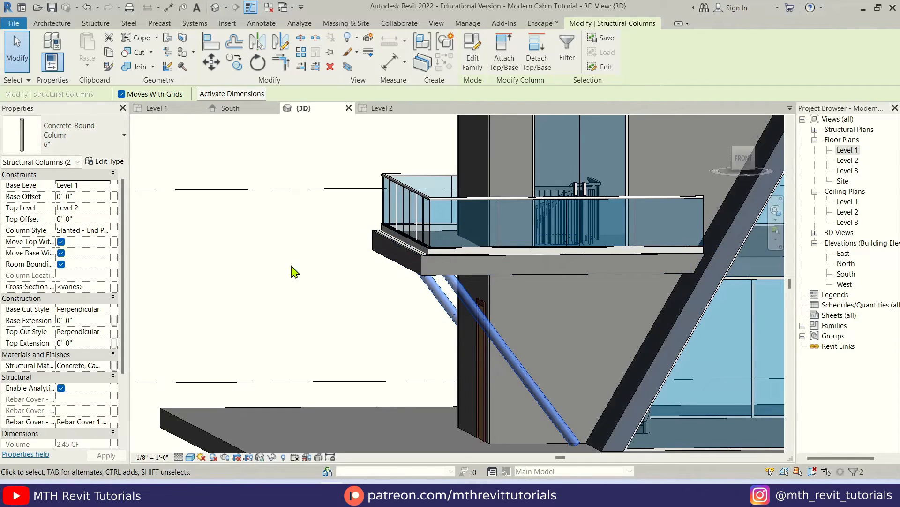
{"action": "left_click", "coordinate": [81, 218]}
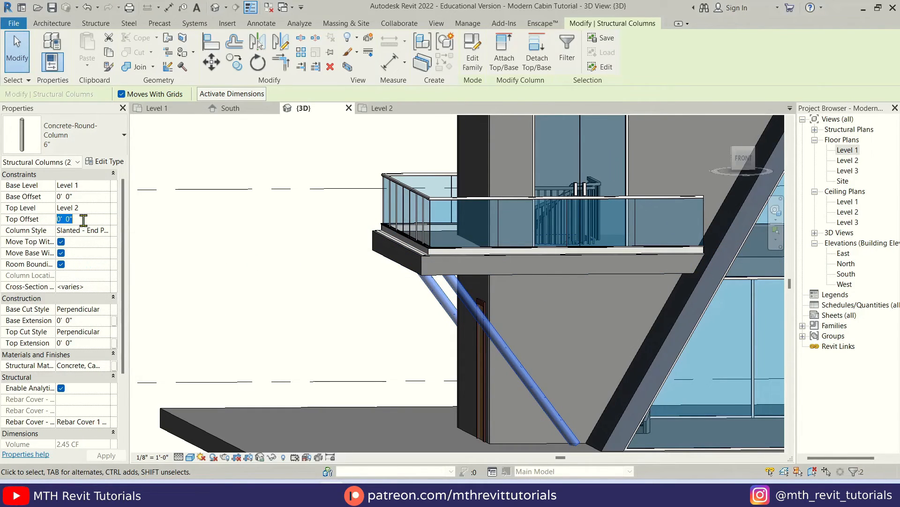
{"action": "type", "text": "-1-30cm"}
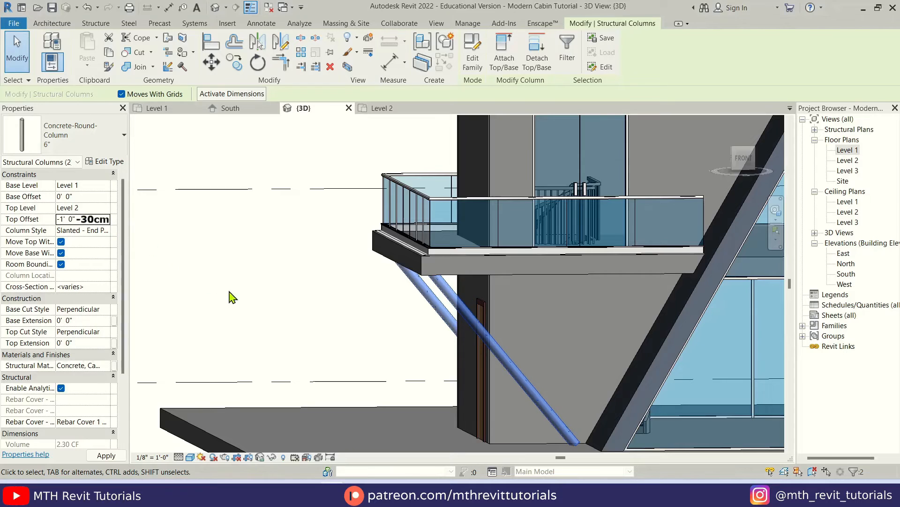
{"action": "key", "text": "Escape"}
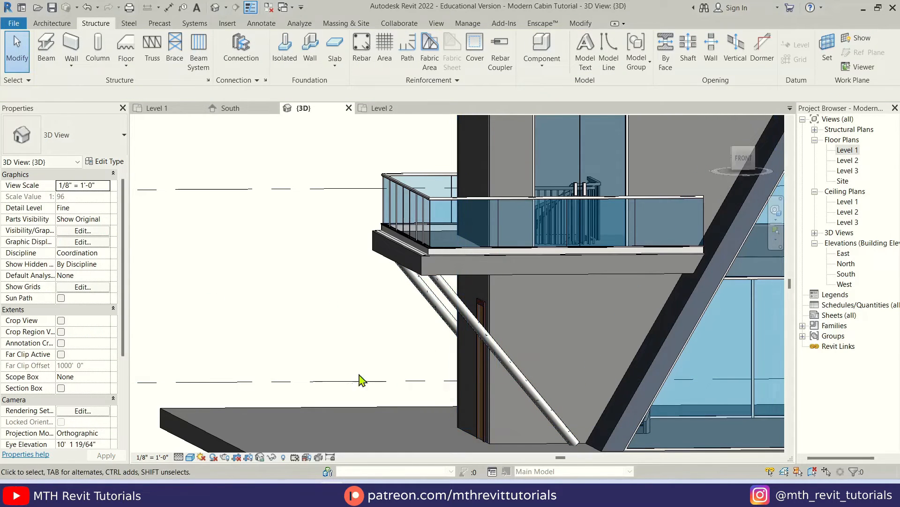
Step: Orbit to the balcony slab edge and window-select both slanted columns
{"action": "middle_click_drag", "start_coordinate": [360, 378], "coordinate": [323, 357], "text": "shift"}
{"action": "scroll", "coordinate": [412, 303], "scroll_direction": "up", "scroll_amount": 1}
{"action": "scroll", "coordinate": [413, 305], "scroll_direction": "up", "scroll_amount": 2}
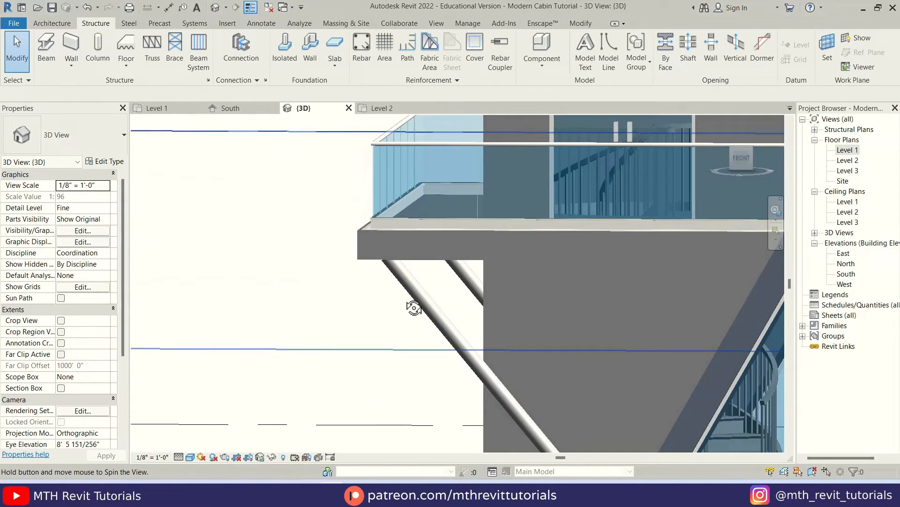
{"action": "scroll", "coordinate": [418, 297], "scroll_direction": "up", "scroll_amount": 2}
{"action": "scroll", "coordinate": [398, 244], "scroll_direction": "up", "scroll_amount": 2}
{"action": "middle_click_drag", "start_coordinate": [399, 244], "coordinate": [396, 254], "text": "shift"}
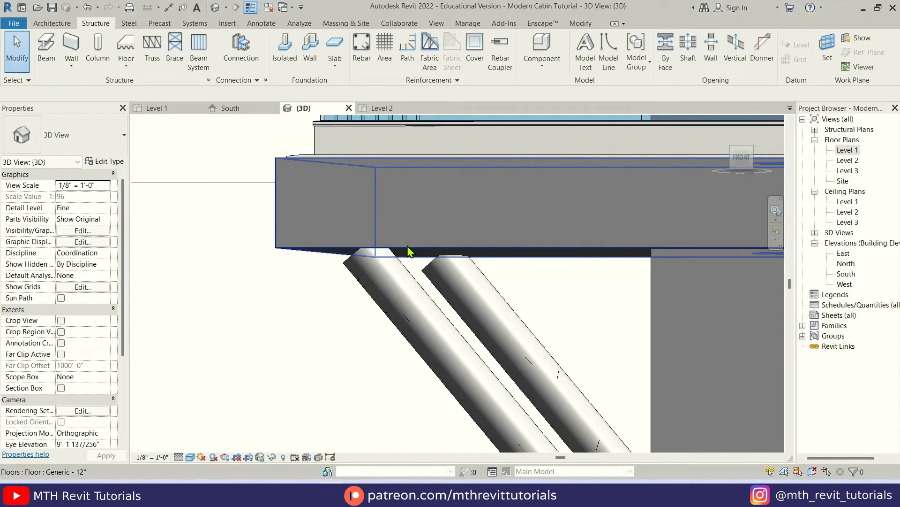
{"action": "middle_click_drag", "start_coordinate": [416, 251], "coordinate": [436, 301], "text": "shift"}
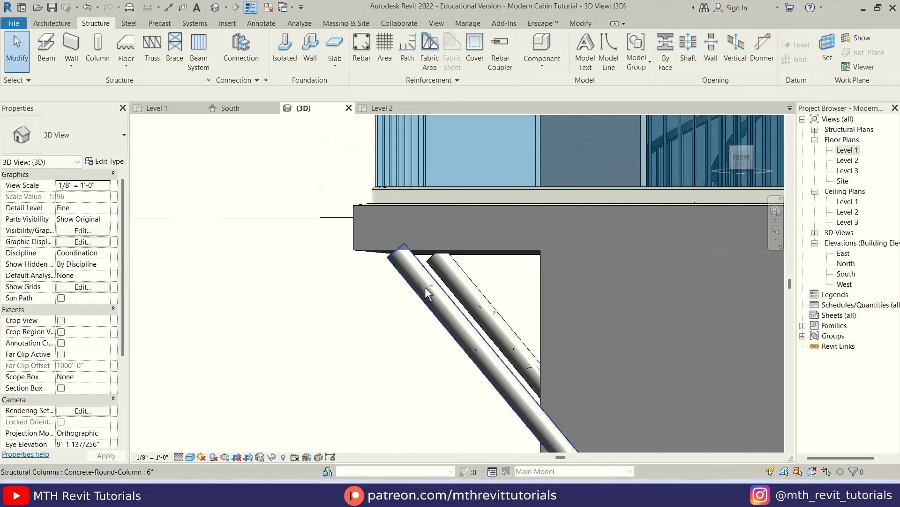
{"action": "left_click_drag", "start_coordinate": [486, 265], "coordinate": [425, 331]}
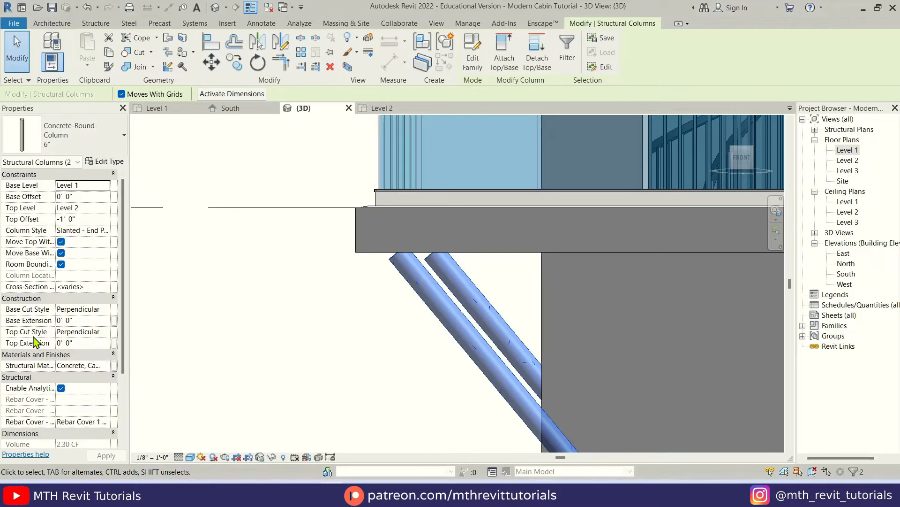
Step: Set both columns' Top Cut Style and Base Cut Style to Horizontal
{"action": "left_click", "coordinate": [102, 333]}
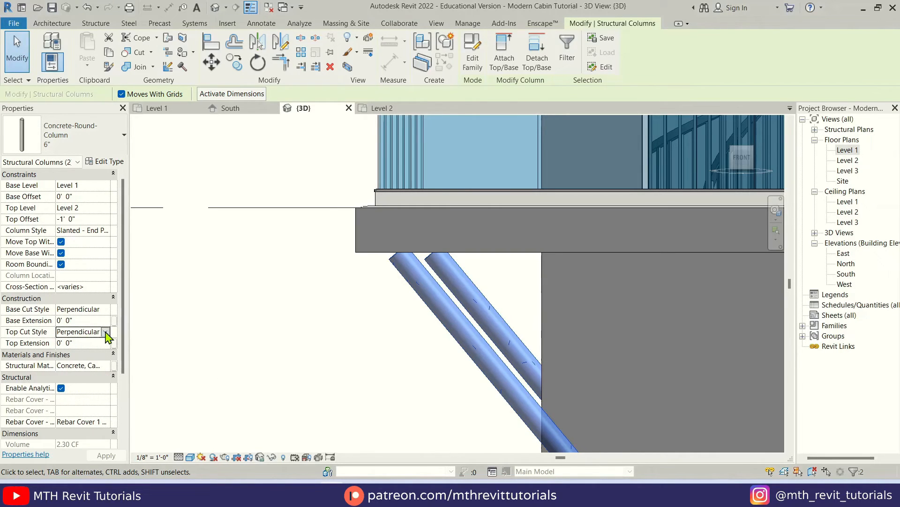
{"action": "left_click", "coordinate": [78, 352]}
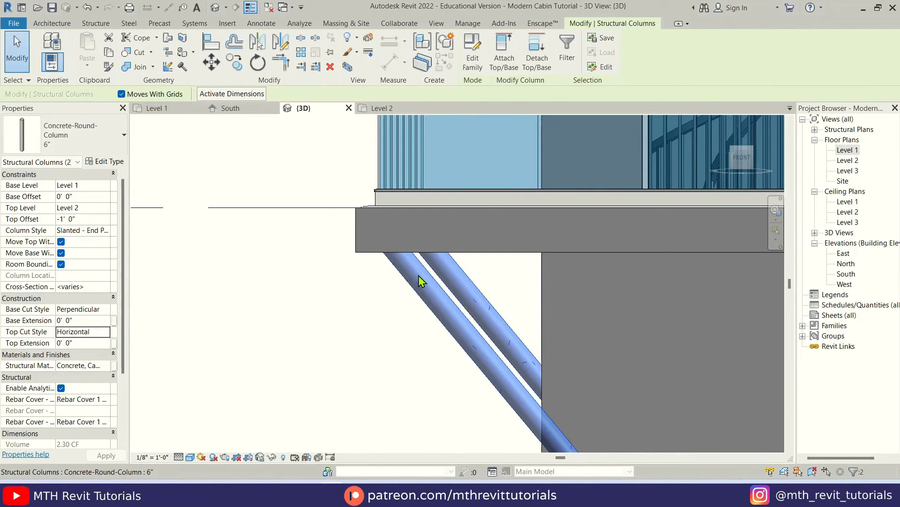
{"action": "scroll", "coordinate": [416, 232], "scroll_direction": "up", "scroll_amount": 2}
{"action": "scroll", "coordinate": [412, 225], "scroll_direction": "up", "scroll_amount": 2}
{"action": "scroll", "coordinate": [413, 225], "scroll_direction": "down", "scroll_amount": 3}
{"action": "scroll", "coordinate": [536, 369], "scroll_direction": "up", "scroll_amount": 2}
{"action": "scroll", "coordinate": [522, 365], "scroll_direction": "up", "scroll_amount": 2}
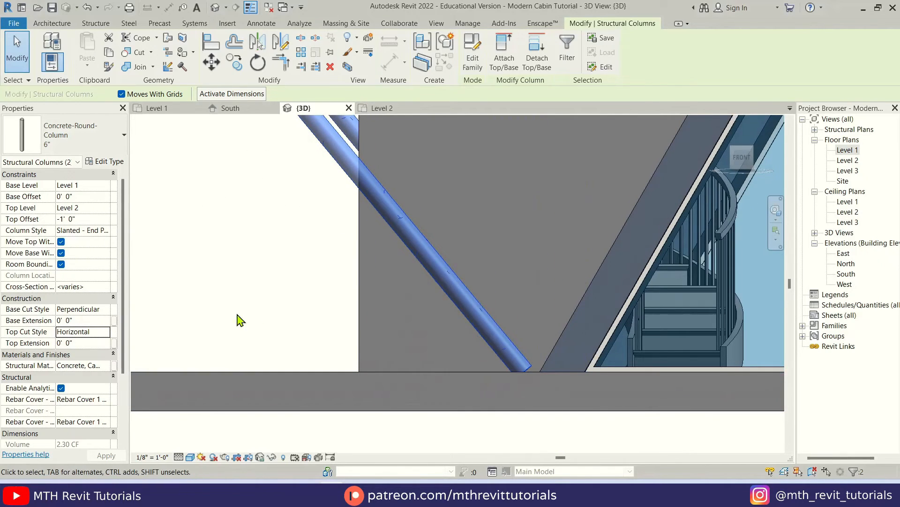
{"action": "left_click", "coordinate": [101, 315]}
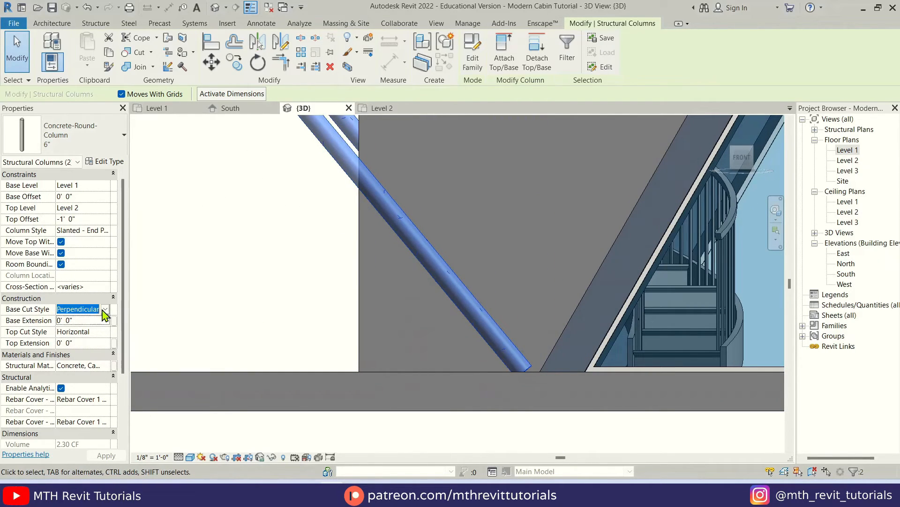
{"action": "left_click", "coordinate": [89, 330]}
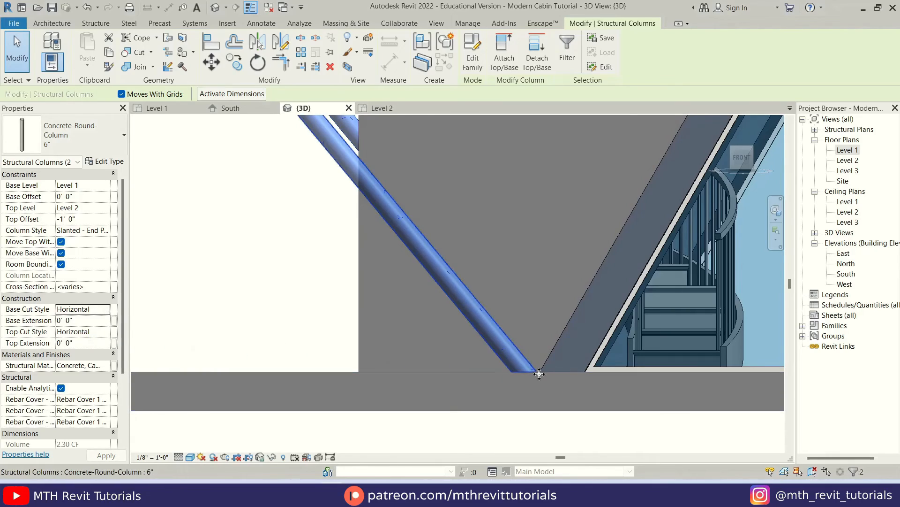
{"action": "scroll", "coordinate": [535, 376], "scroll_direction": "down", "scroll_amount": 1}
{"action": "scroll", "coordinate": [563, 405], "scroll_direction": "down", "scroll_amount": 2}
{"action": "scroll", "coordinate": [593, 432], "scroll_direction": "down", "scroll_amount": 2}
{"action": "key", "text": "Escape"}
{"action": "scroll", "coordinate": [593, 432], "scroll_direction": "down", "scroll_amount": 2}
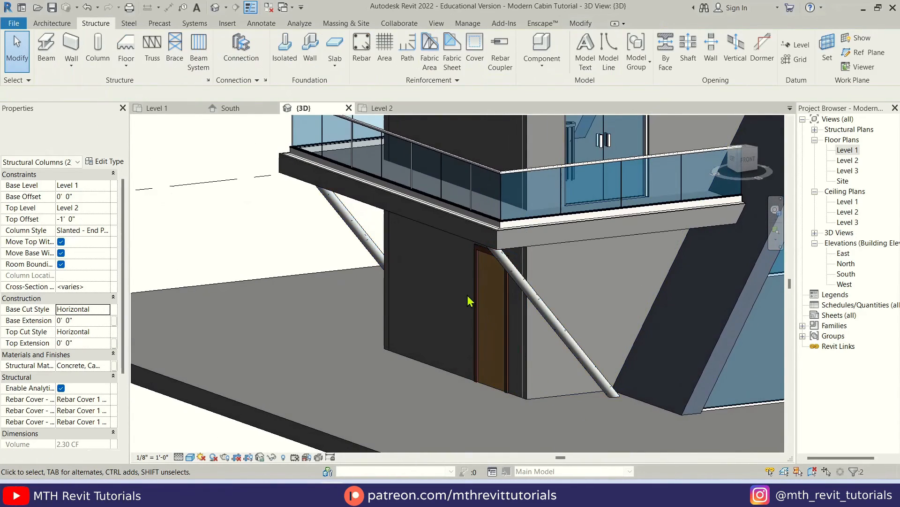
{"action": "scroll", "coordinate": [468, 302], "scroll_direction": "down", "scroll_amount": 2}
{"action": "scroll", "coordinate": [493, 324], "scroll_direction": "down", "scroll_amount": 2}
{"action": "mouse_move", "coordinate": [543, 361]}
{"action": "middle_mouse_down", "text": "shift"}
{"action": "mouse_move", "coordinate": [562, 396]}
{"action": "mouse_move", "coordinate": [664, 368]}
{"action": "mouse_move", "coordinate": [533, 393]}
{"action": "mouse_move", "coordinate": [539, 408]}
{"action": "middle_mouse_up", "text": "shift"}
{"action": "scroll", "coordinate": [503, 318], "scroll_direction": "up", "scroll_amount": 2}
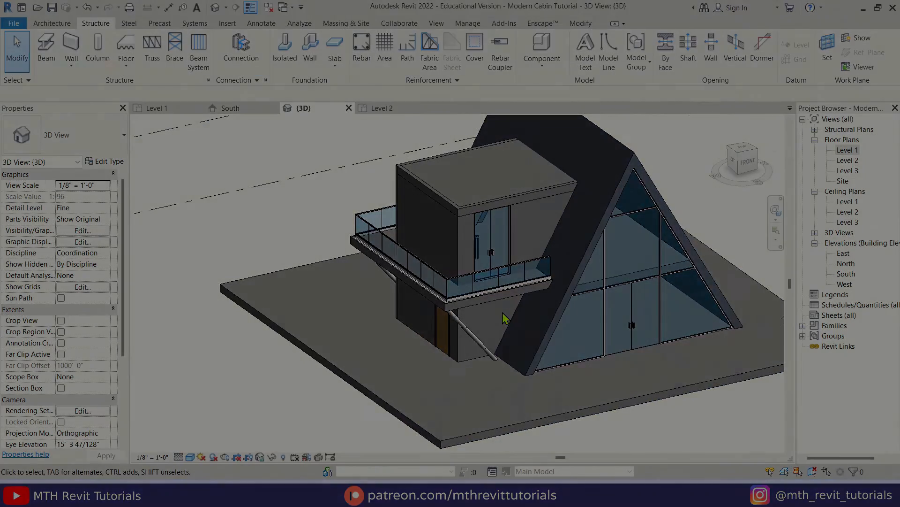